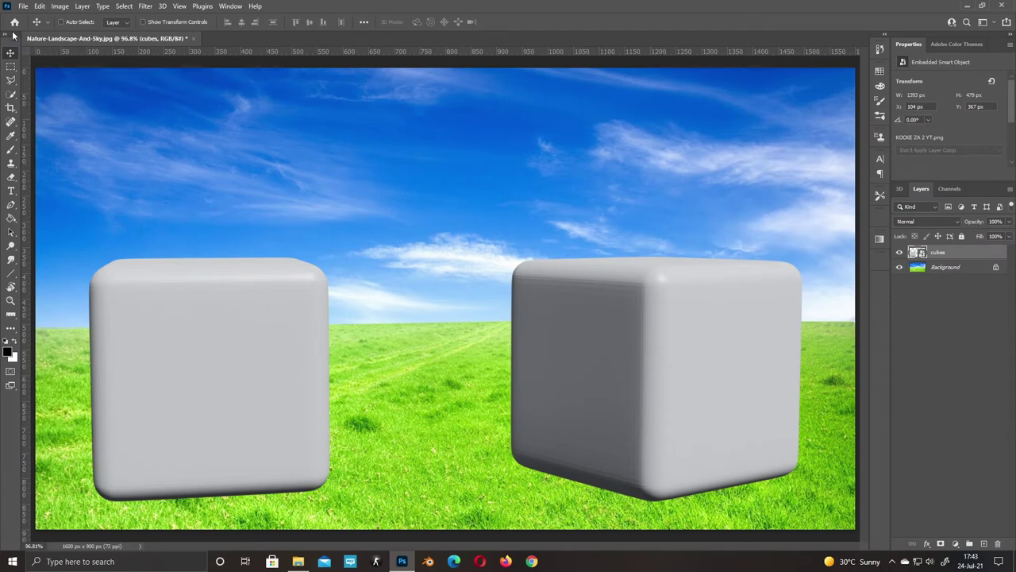
Step: Create a new document with Width 400 px and Height 400 px
{"action": "left_click", "coordinate": [23, 6]}
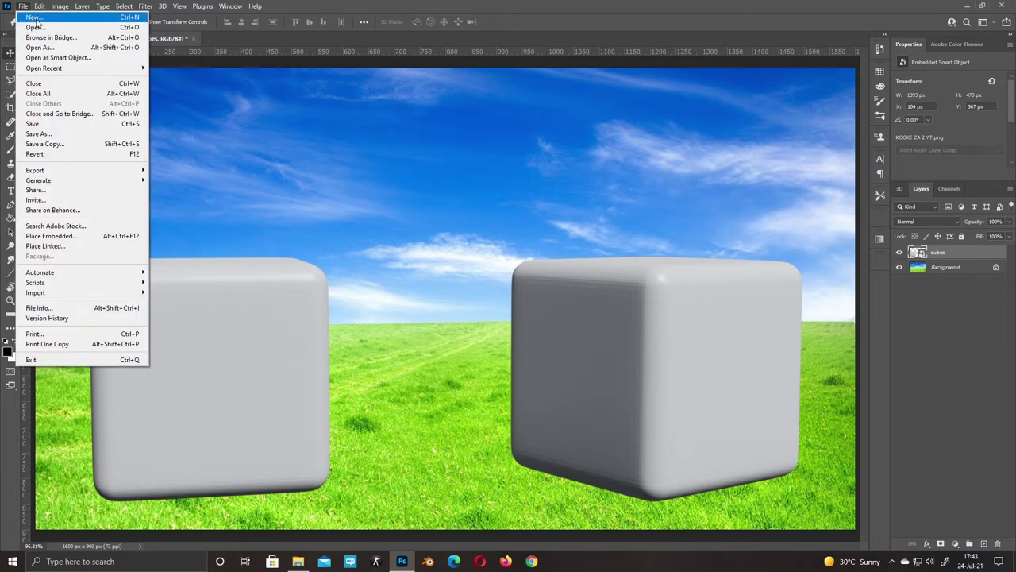
{"action": "key", "text": "Escape"}
{"action": "key", "text": "ctrl+n"}
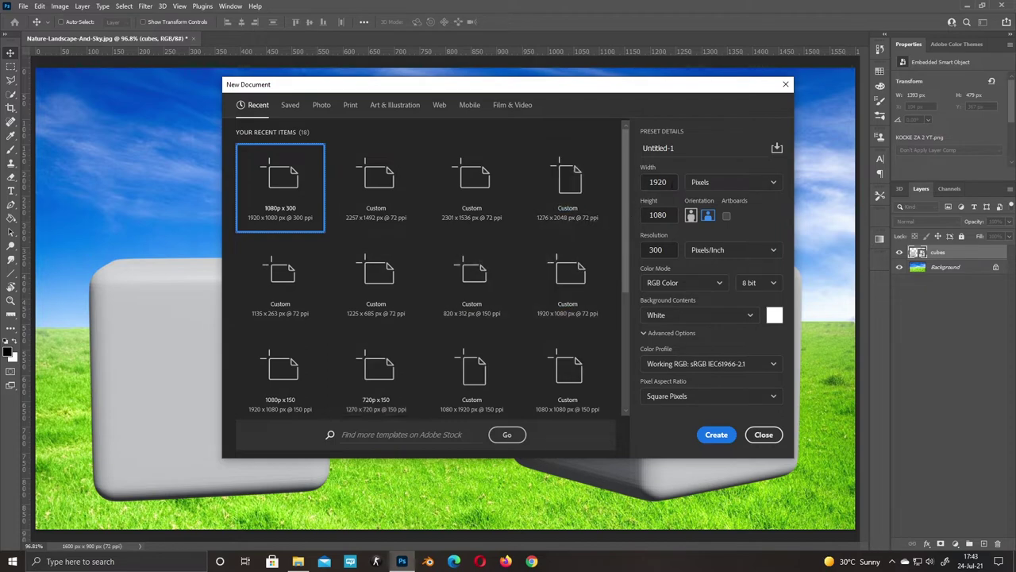
{"action": "left_click", "coordinate": [658, 182]}
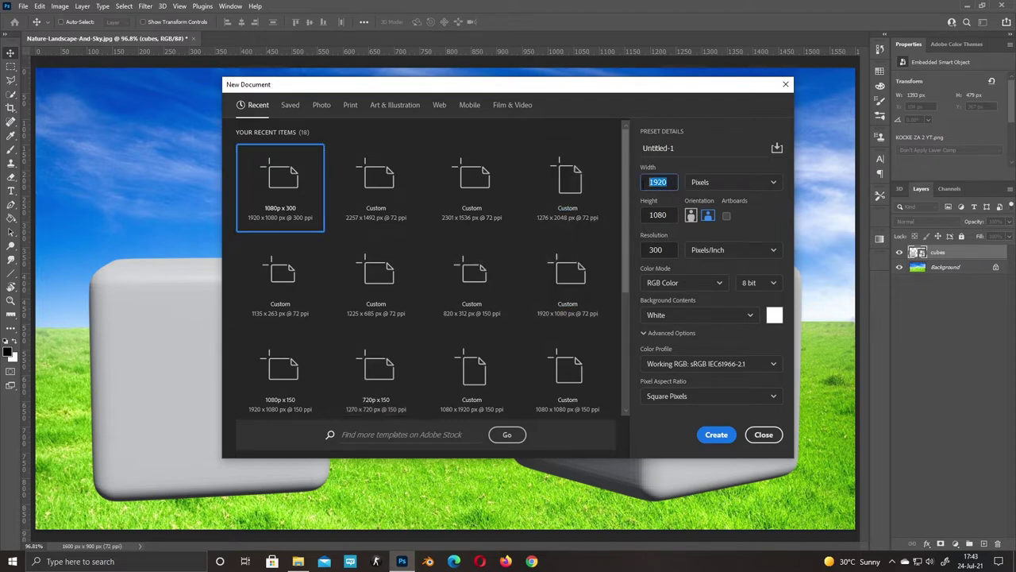
{"action": "type", "text": "400"}
{"action": "left_click", "coordinate": [673, 218]}
{"action": "type", "text": "0"}
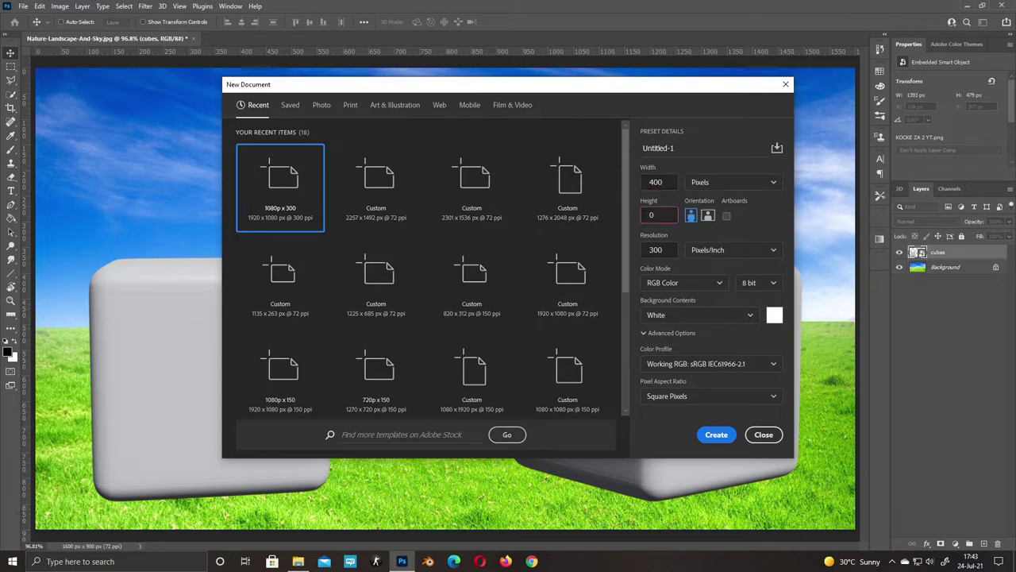
{"action": "key", "text": "BackSpace"}
{"action": "type", "text": "400"}
{"action": "left_click", "coordinate": [717, 435]}
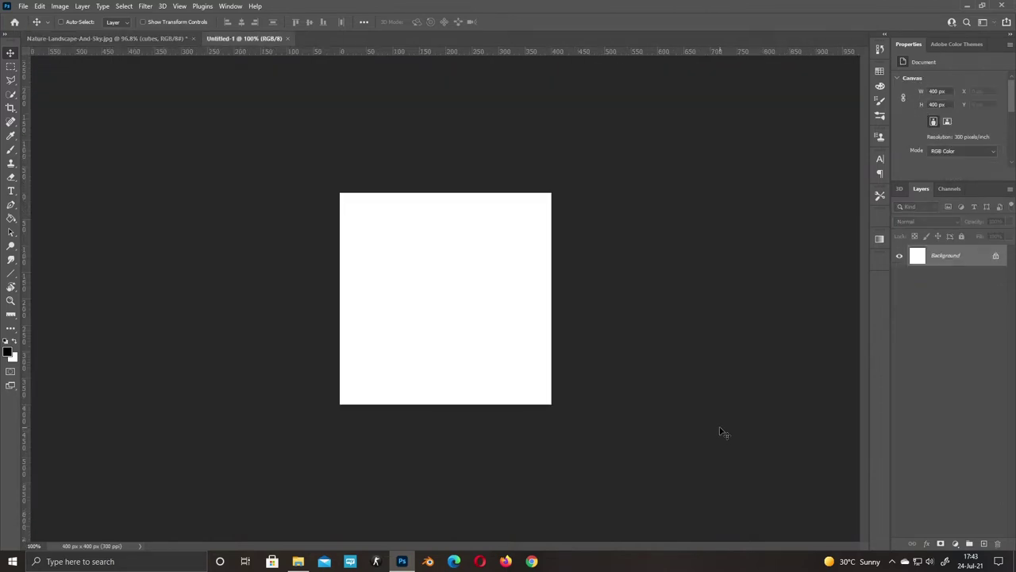
Step: Add a new empty layer and set up a large Hard Round brush
{"action": "left_click", "coordinate": [983, 543]}
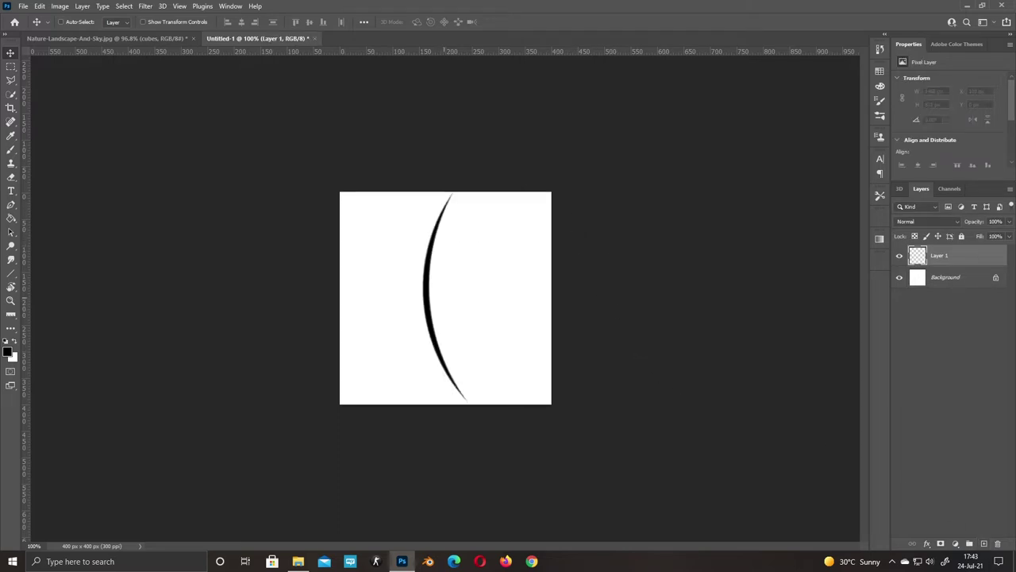
{"action": "key", "text": "b"}
{"action": "key", "text": "ctrl+z"}
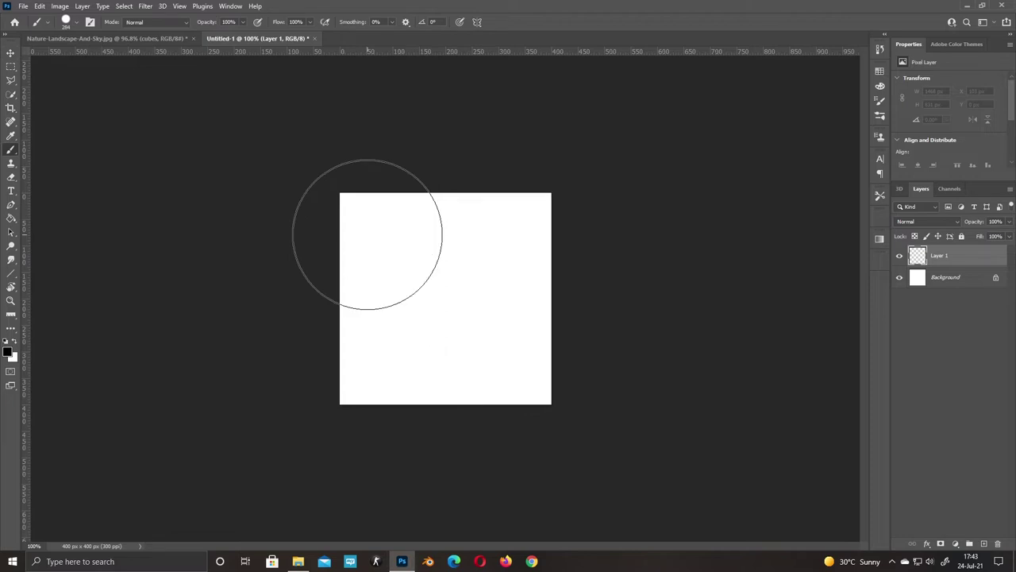
{"action": "left_click", "coordinate": [75, 23]}
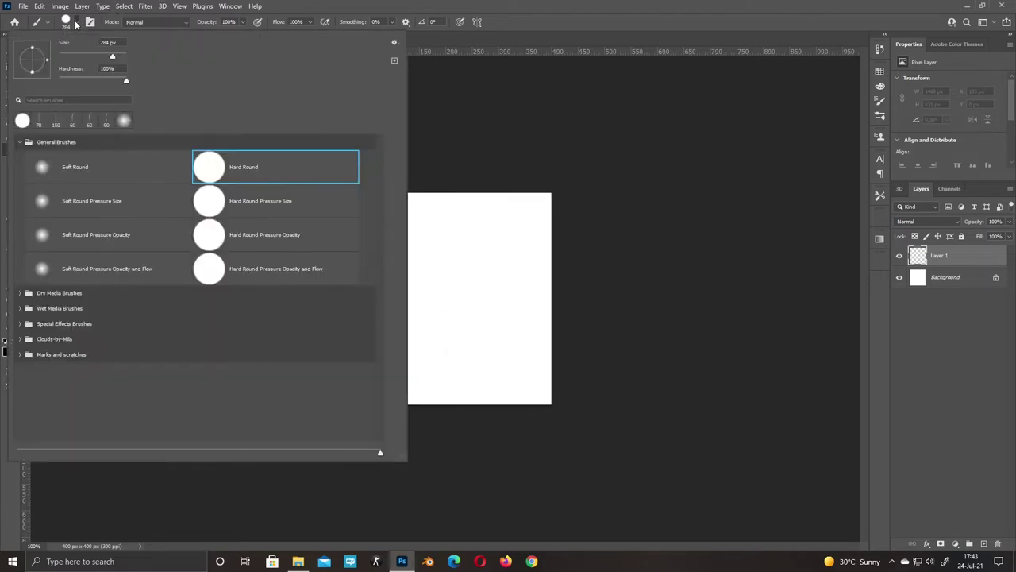
{"action": "left_click", "coordinate": [212, 175]}
{"action": "key", "text": "Return"}
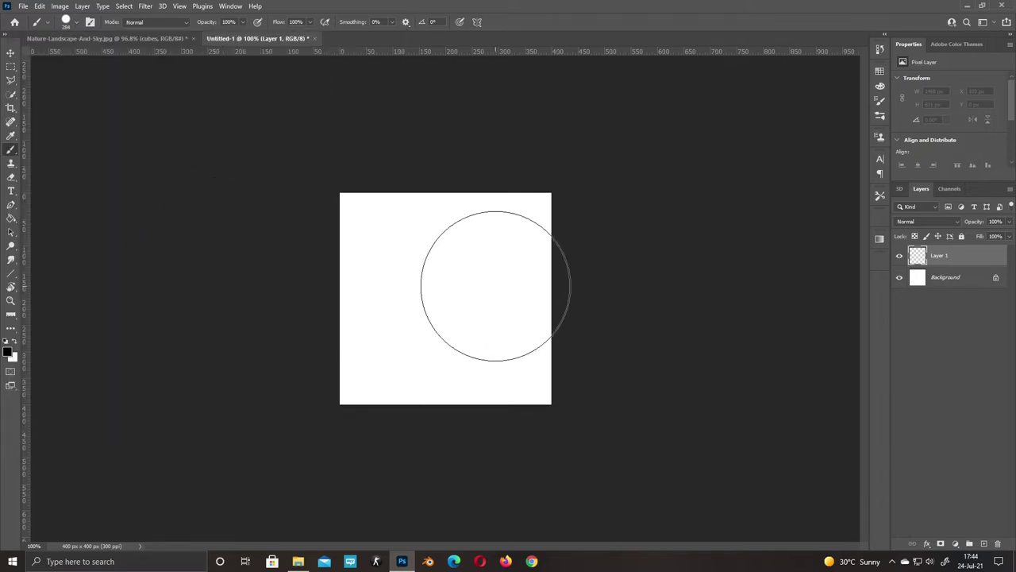
{"action": "key", "text": "bracketright"}
{"action": "key", "text": "bracketright"}
{"action": "key", "text": "bracketright"}
{"action": "key", "text": "bracketright"}
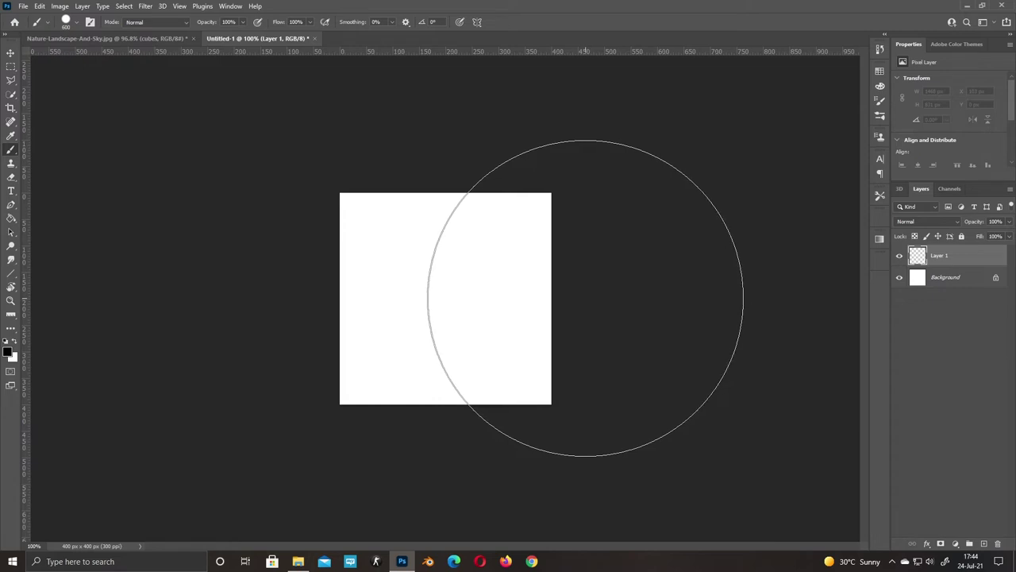
Step: Paint a big black dab, then an offset 700 px white dab leaving a thin crescent
{"action": "left_click", "coordinate": [584, 298]}
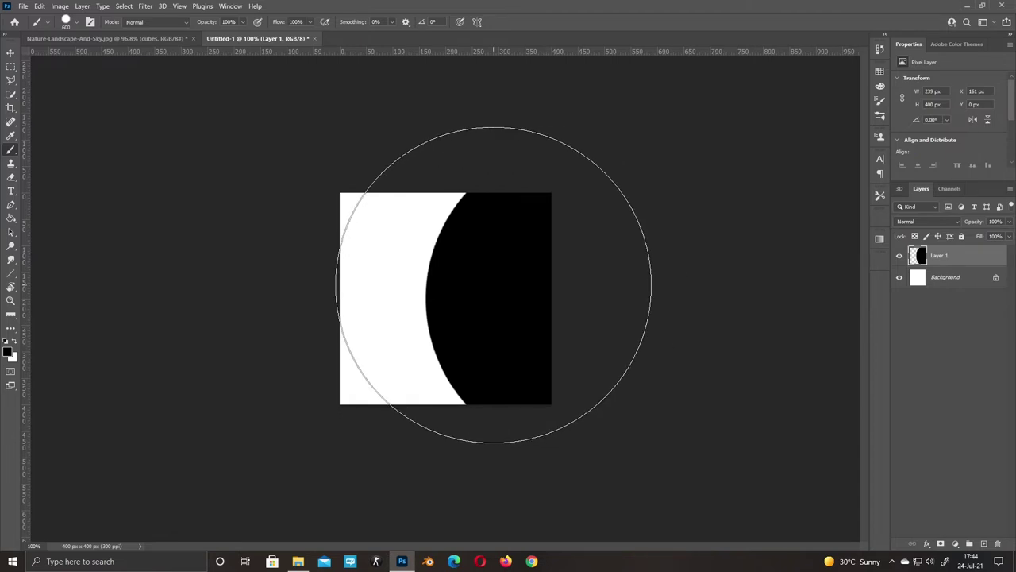
{"action": "key", "text": "x"}
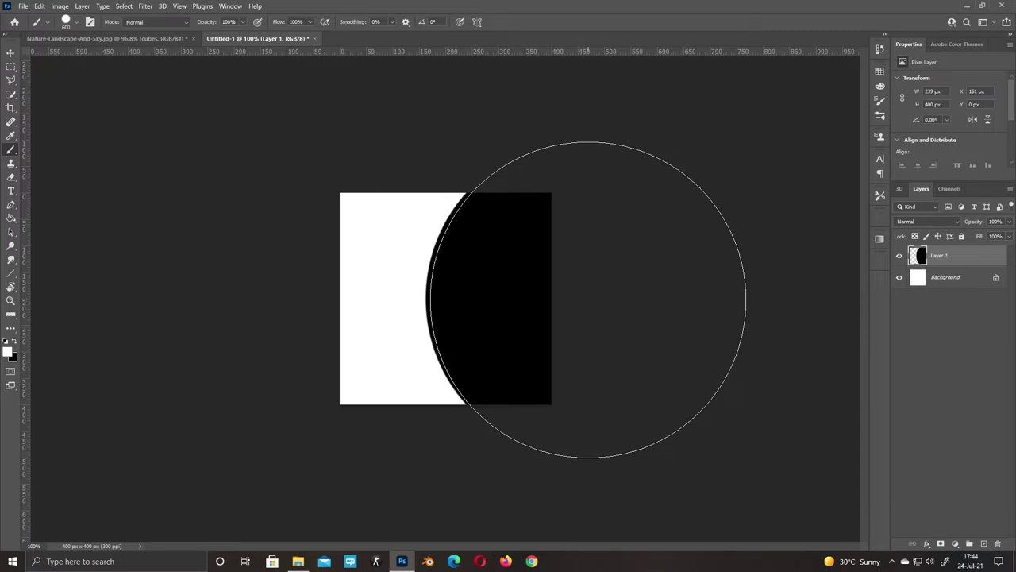
{"action": "key", "text": "bracketright"}
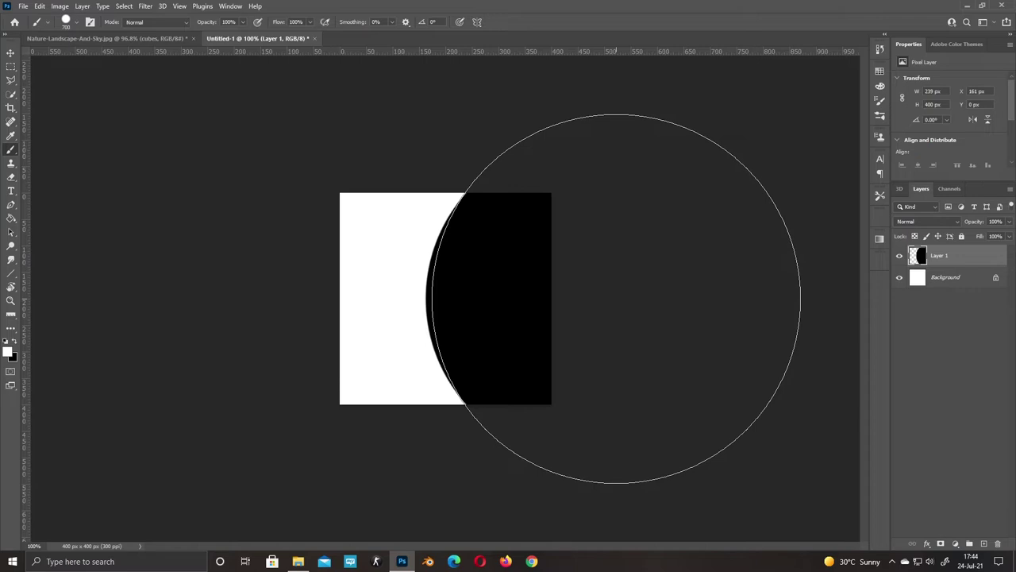
{"action": "left_click", "coordinate": [615, 299]}
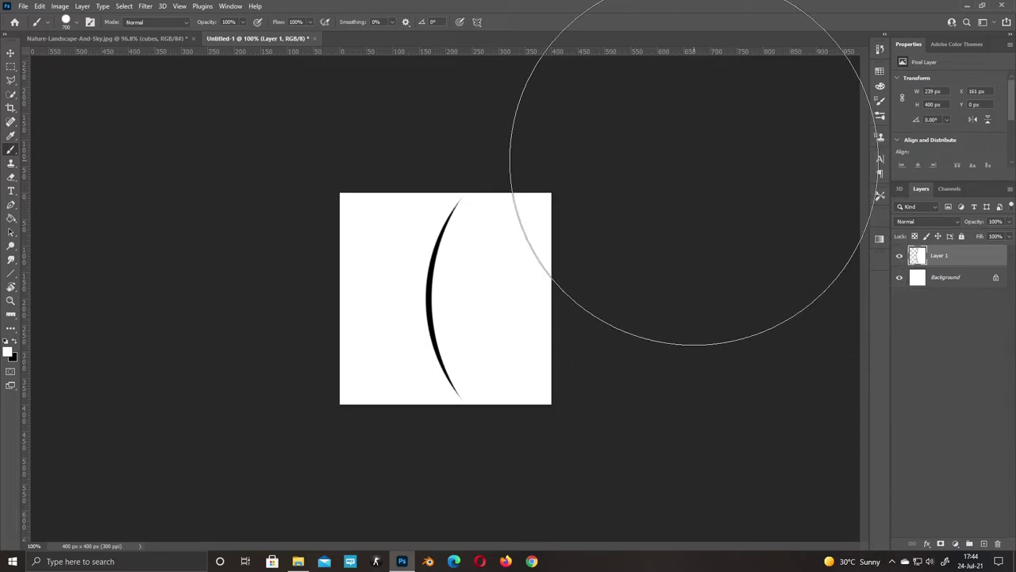
Step: Select Layer 1 and the Background together and merge them with Ctrl+E
{"action": "key", "text": "shift"}
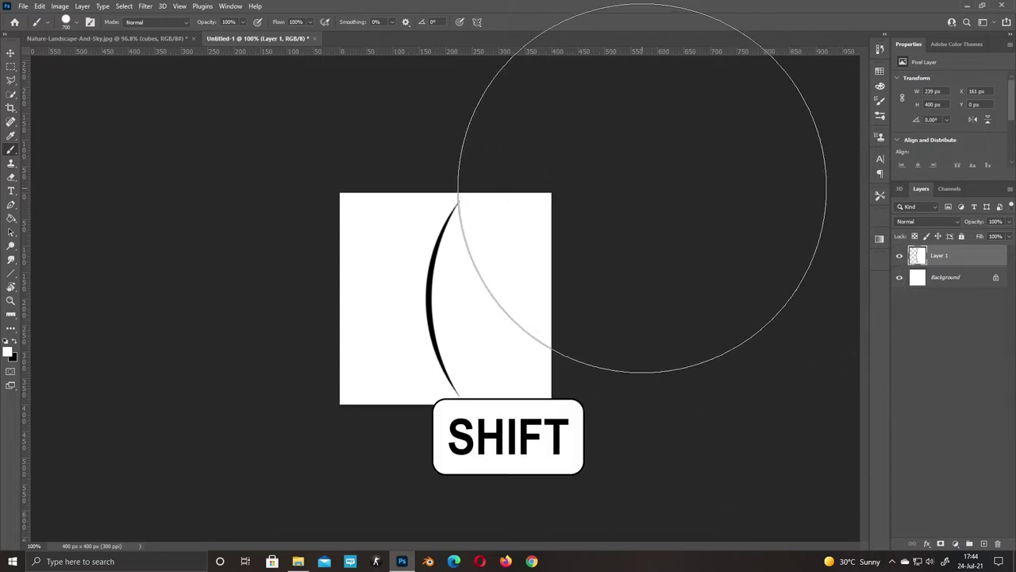
{"action": "left_click", "coordinate": [946, 284], "text": "shift"}
{"action": "key", "text": "ctrl+e"}
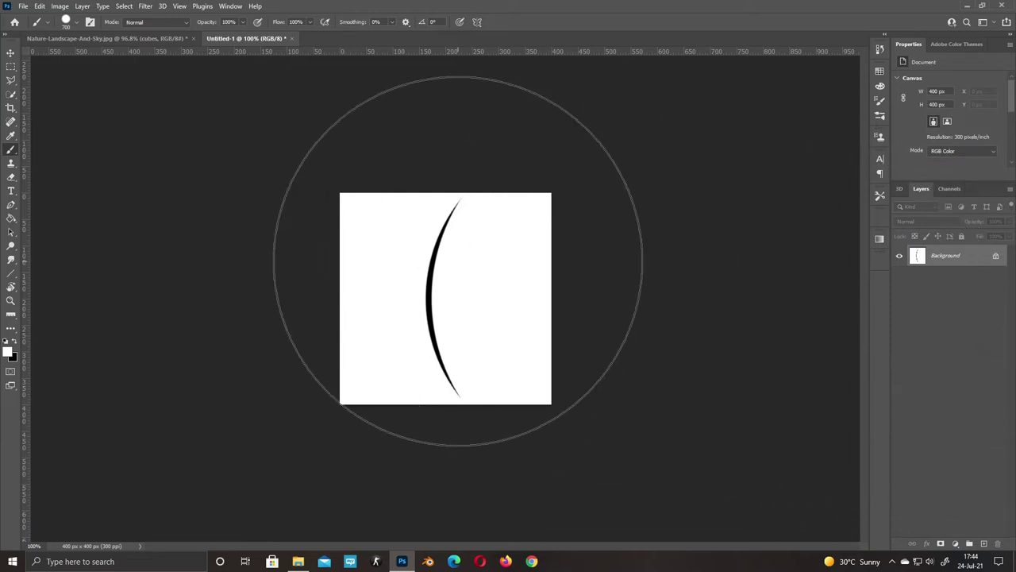
Step: Define a brush preset named 'Grass' from the crescent image
{"action": "left_click", "coordinate": [38, 6]}
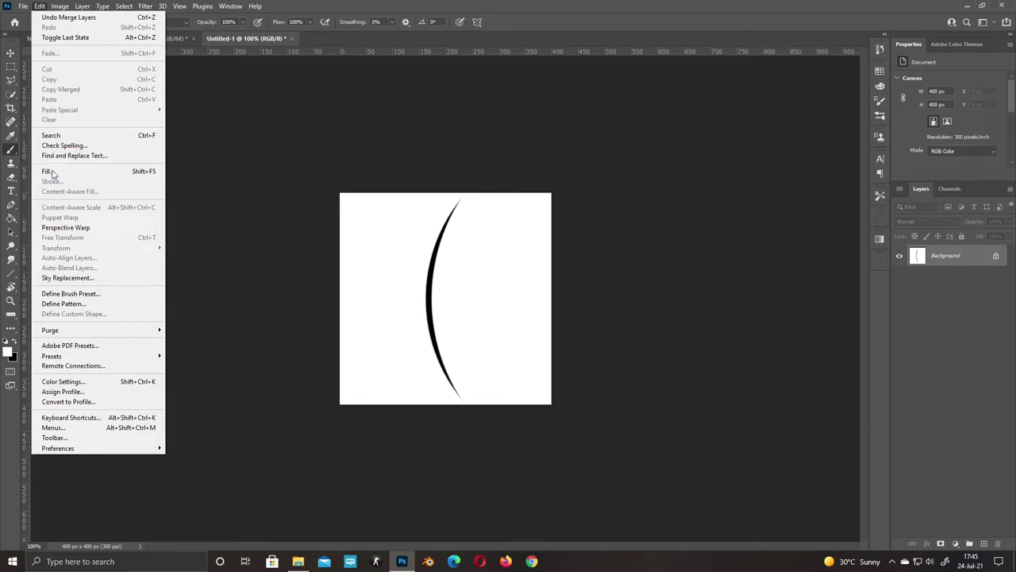
{"action": "left_click", "coordinate": [94, 296]}
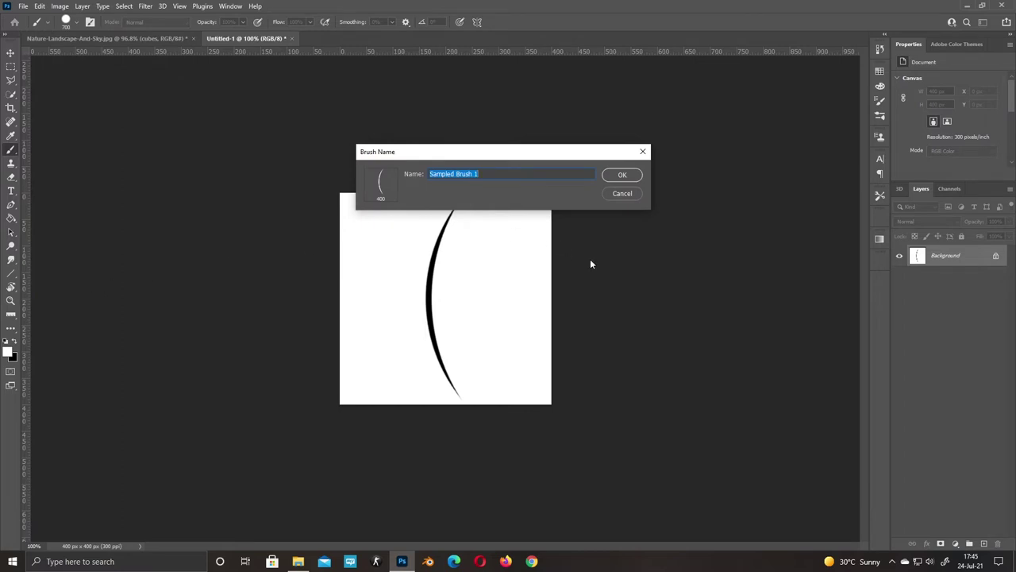
{"action": "type", "text": "G"}
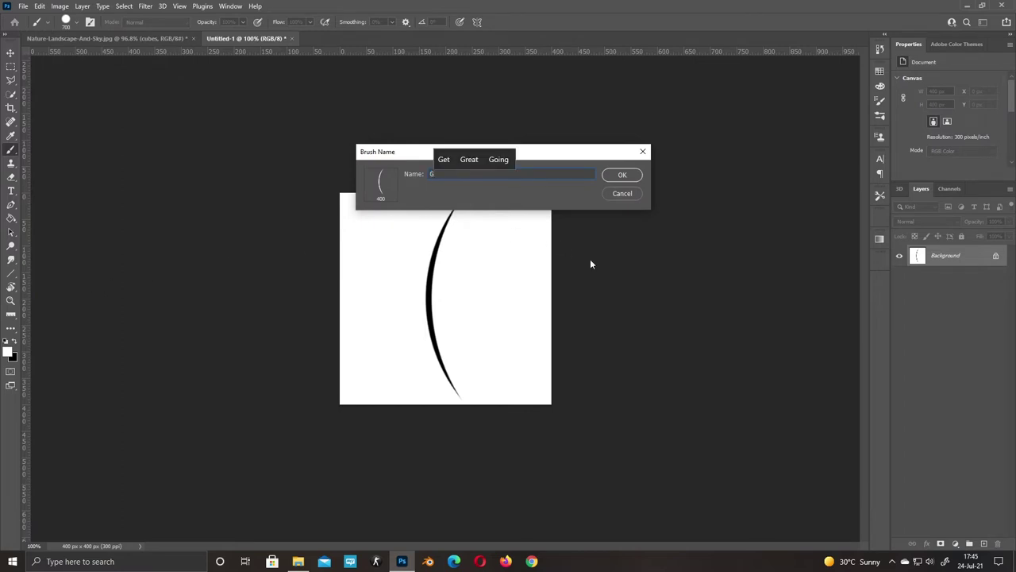
{"action": "type", "text": "rass"}
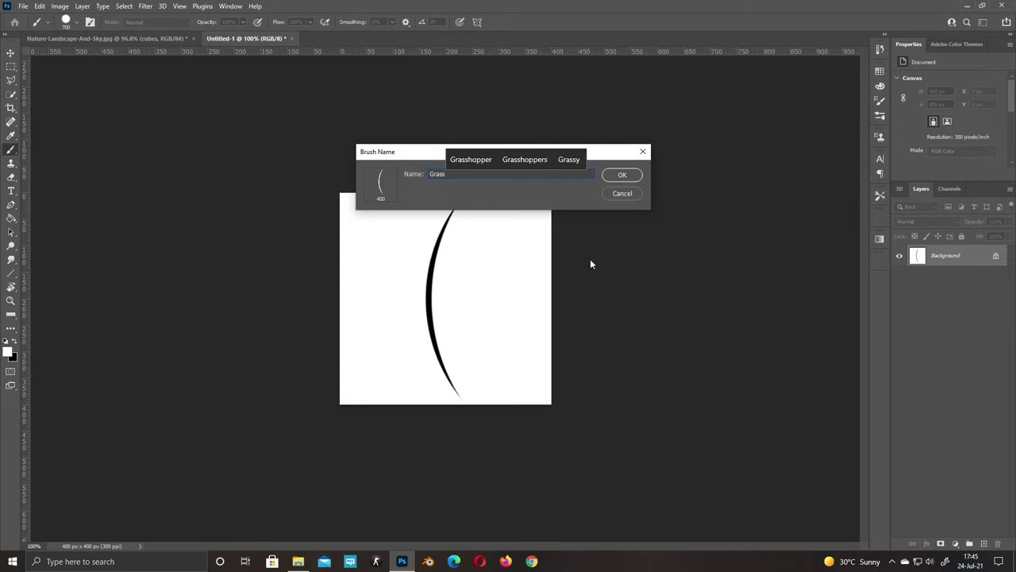
{"action": "left_click", "coordinate": [622, 175]}
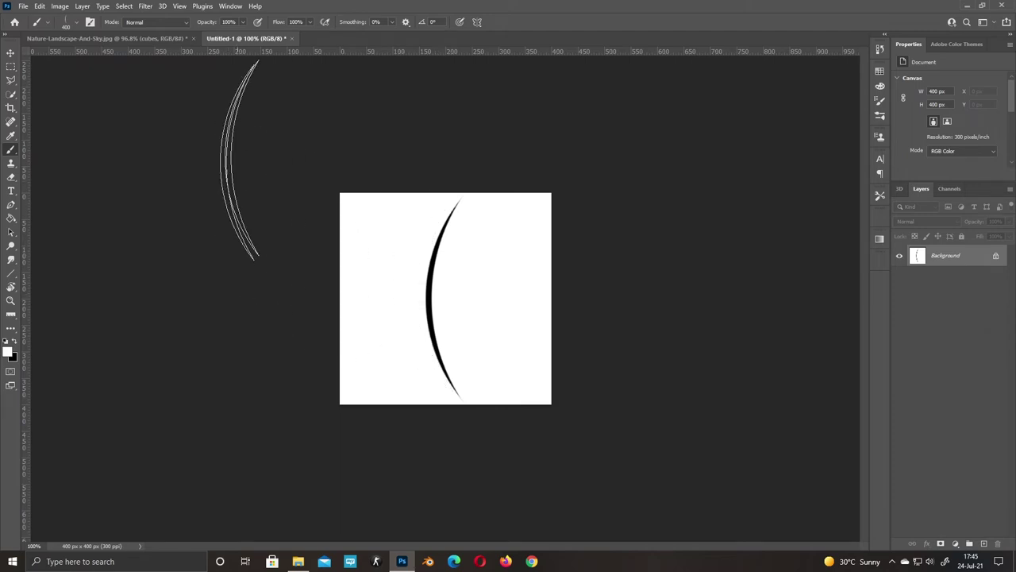
Step: Close Untitled-1, discarding its changes
{"action": "left_click", "coordinate": [291, 38]}
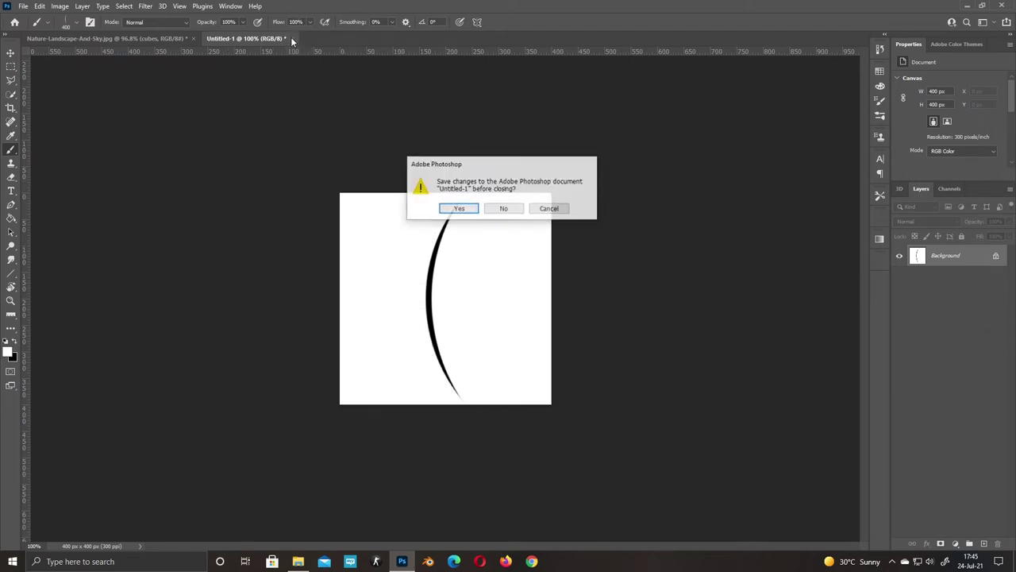
{"action": "left_click", "coordinate": [509, 209]}
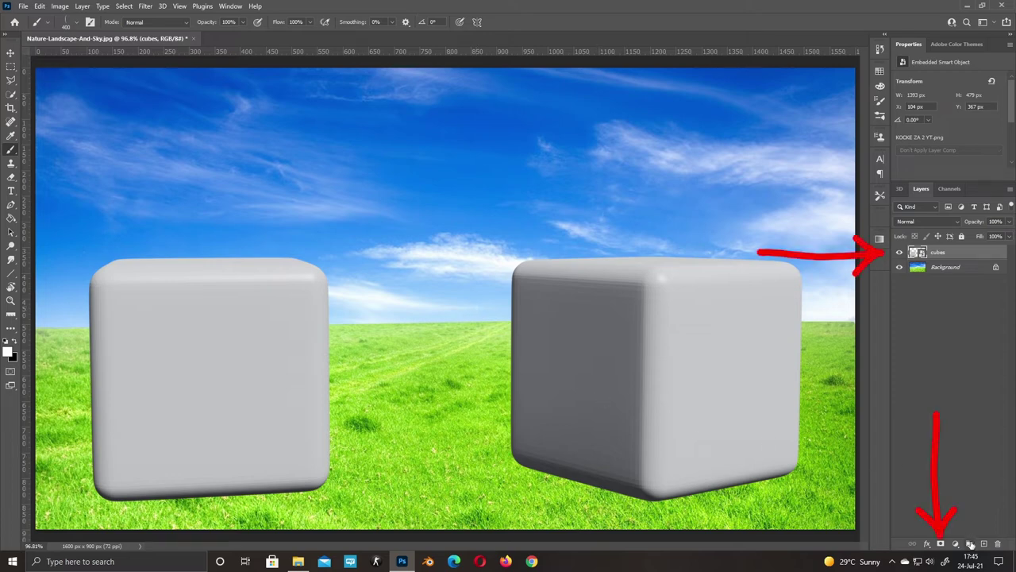
Step: Give the selected cubes layer a white layer mask
{"action": "left_click", "coordinate": [940, 543]}
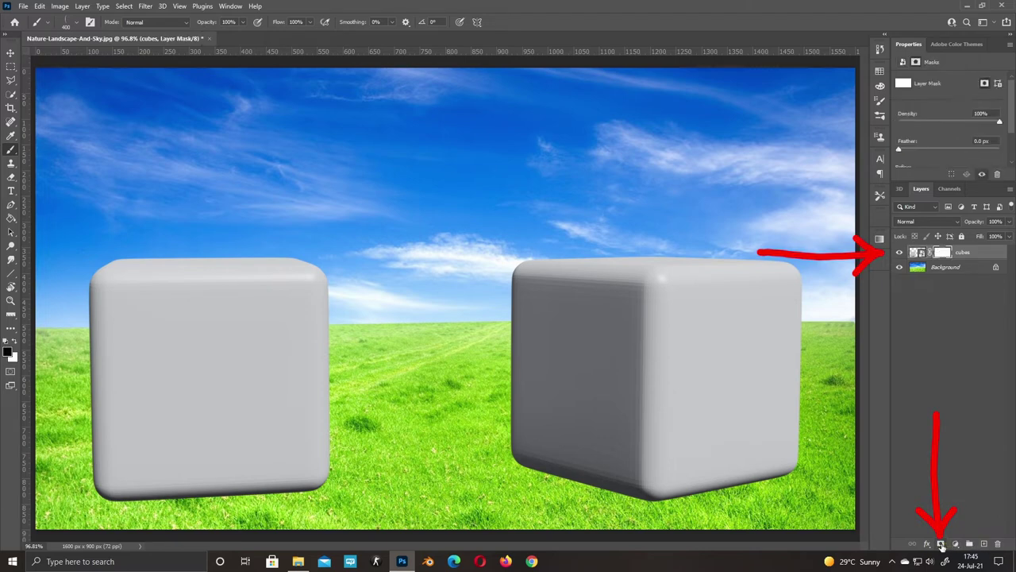
{"action": "left_click", "coordinate": [881, 101]}
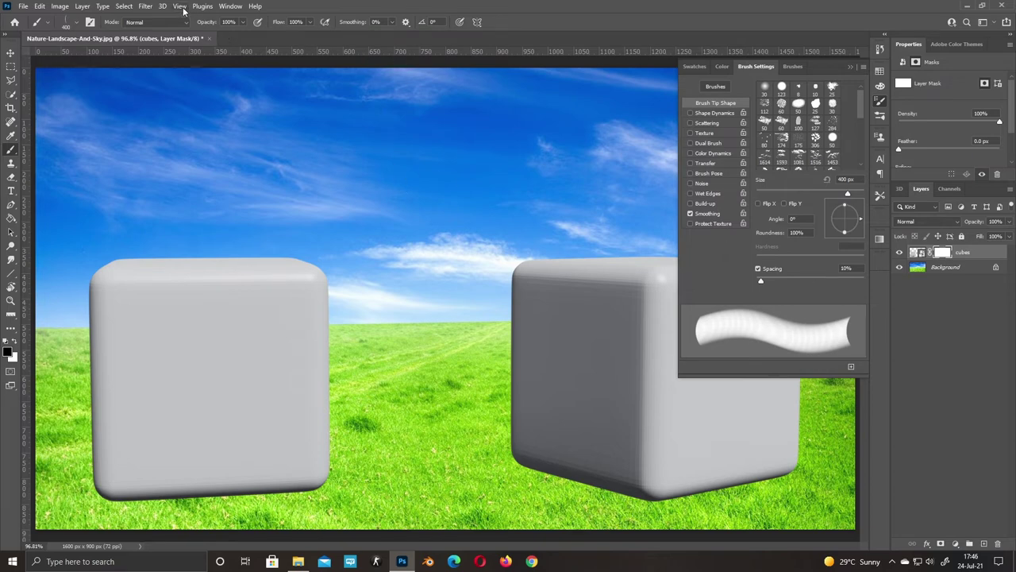
Step: Set brush spacing to 63% and enable Shape Dynamics with Size Jitter 31%, Angle Jitter 100%
{"action": "left_click", "coordinate": [230, 8]}
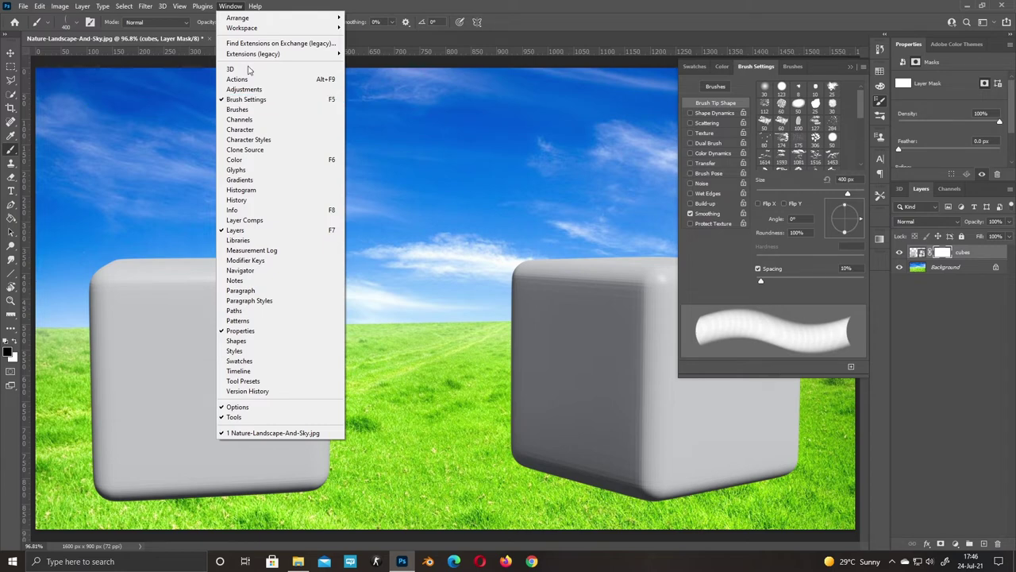
{"action": "left_click", "coordinate": [232, 6]}
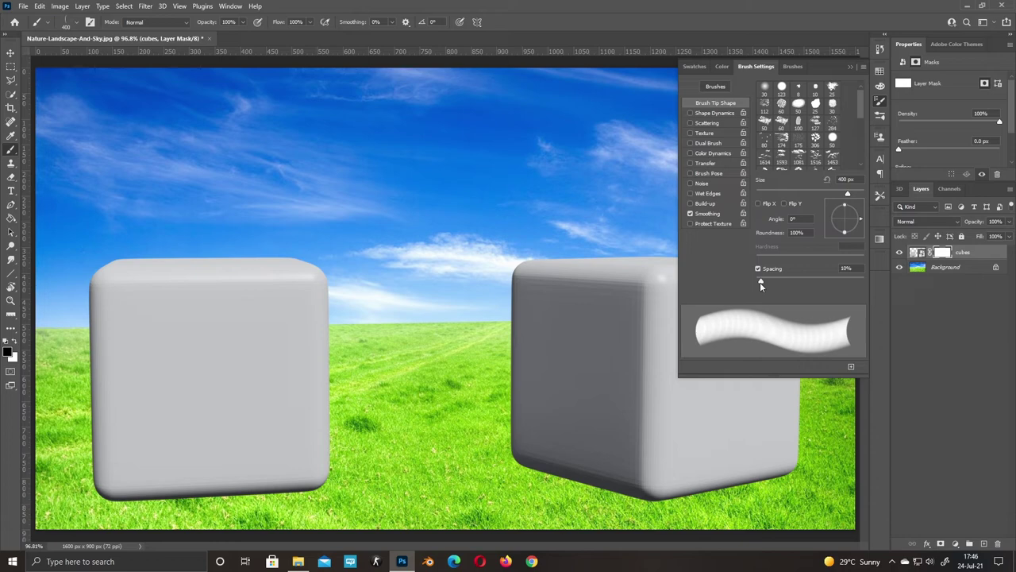
{"action": "left_click_drag", "start_coordinate": [759, 280], "coordinate": [790, 284]}
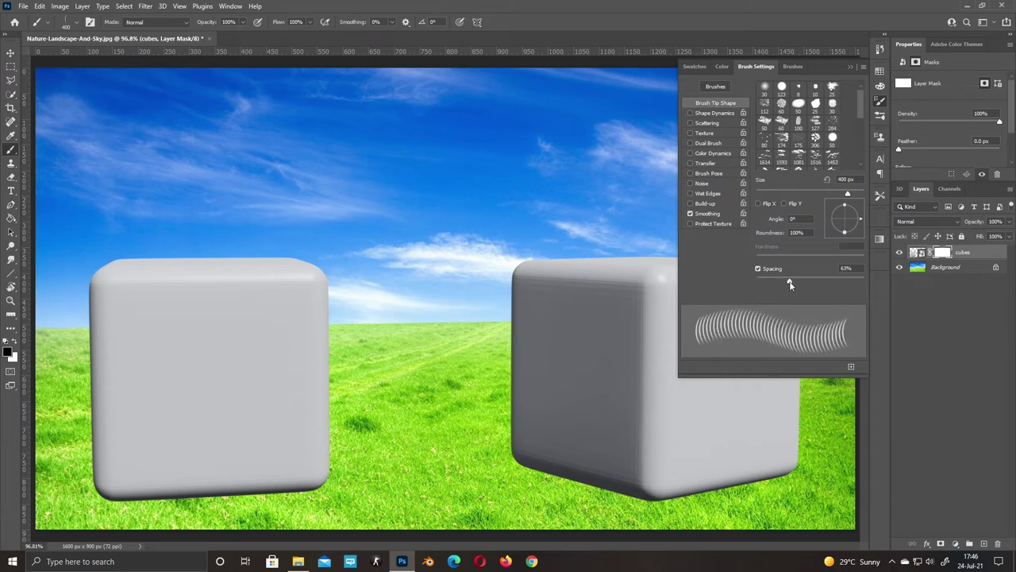
{"action": "left_click", "coordinate": [715, 113]}
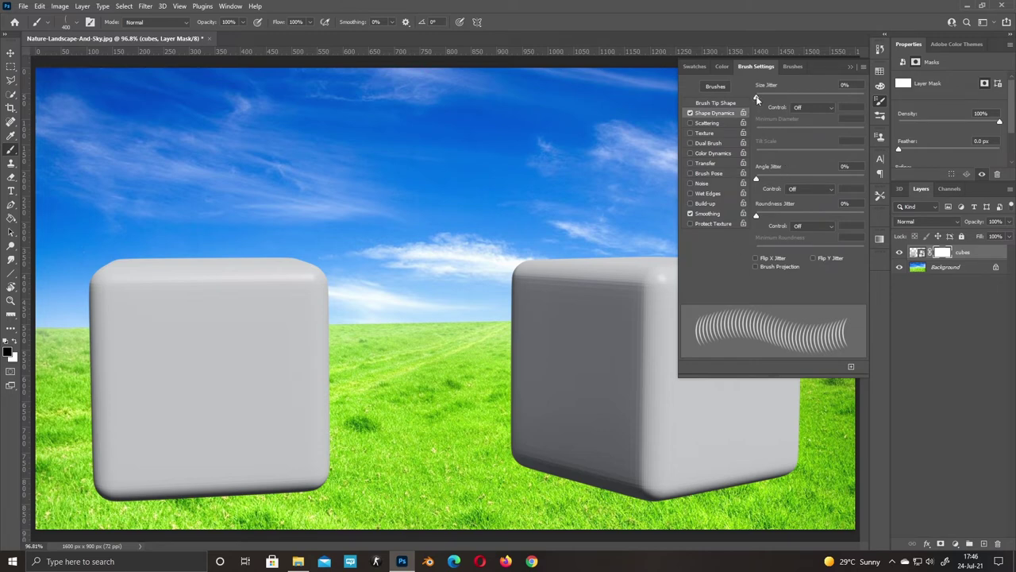
{"action": "left_click_drag", "start_coordinate": [760, 96], "coordinate": [790, 101]}
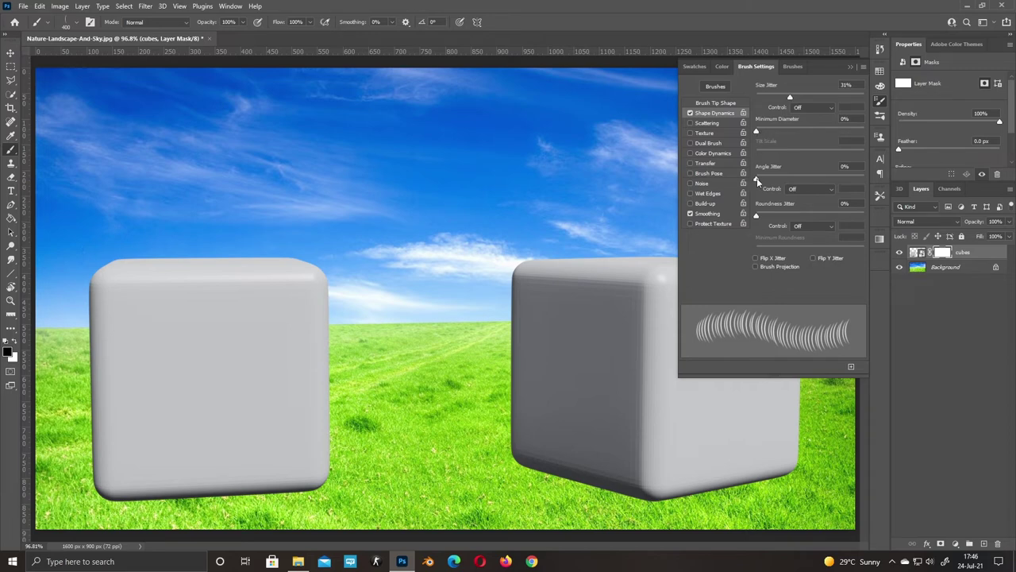
{"action": "left_click_drag", "start_coordinate": [756, 178], "coordinate": [885, 188]}
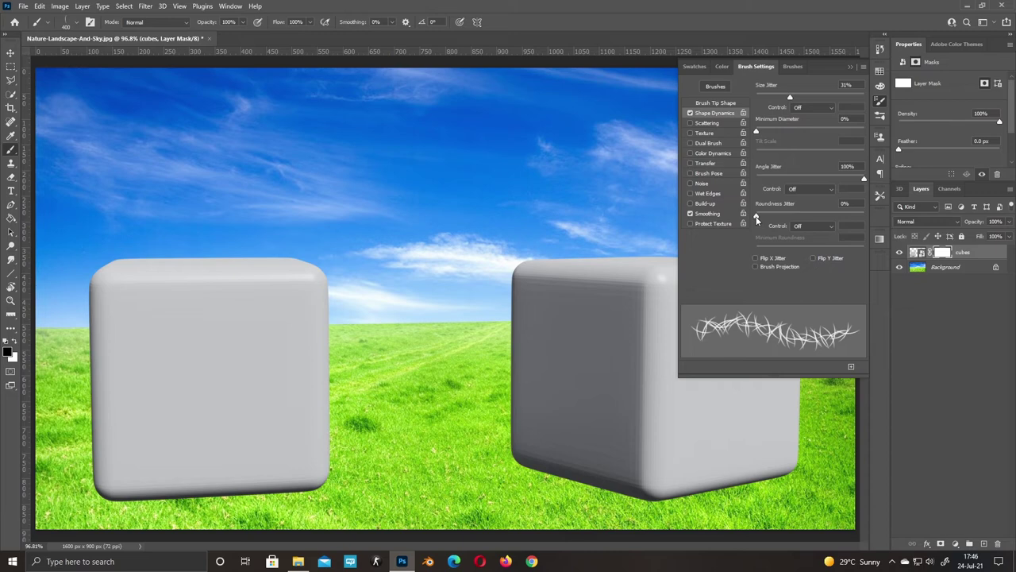
Step: Enable Scattering at 74% with Count 13 and Count Jitter 28%
{"action": "left_click", "coordinate": [708, 124]}
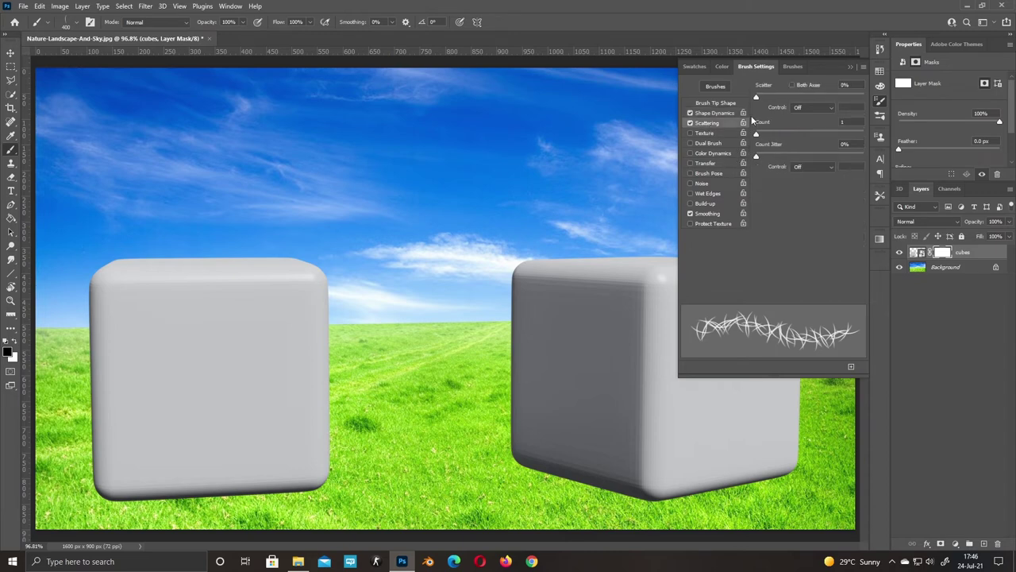
{"action": "left_click_drag", "start_coordinate": [756, 96], "coordinate": [764, 96]}
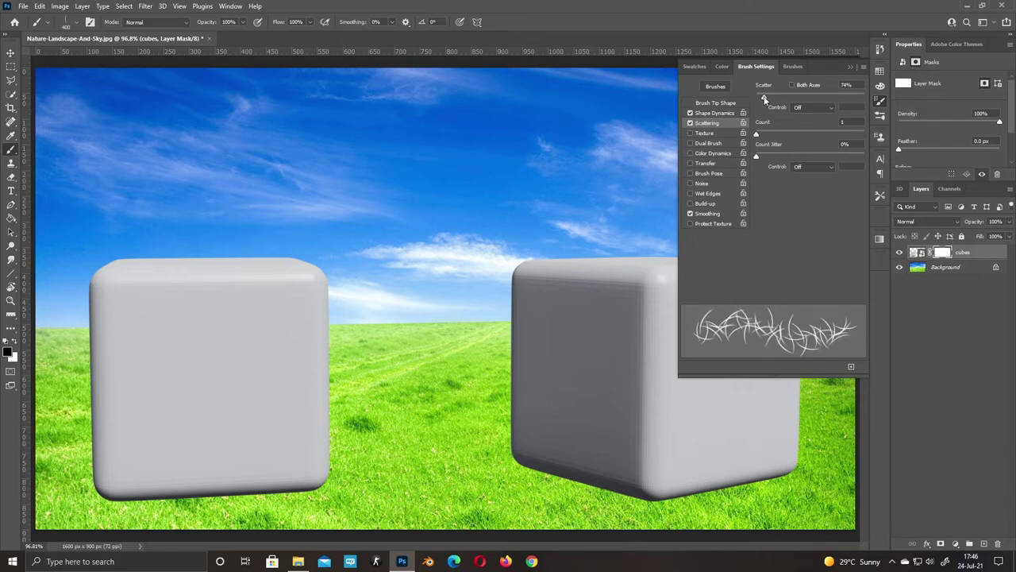
{"action": "left_click_drag", "start_coordinate": [758, 137], "coordinate": [840, 141]}
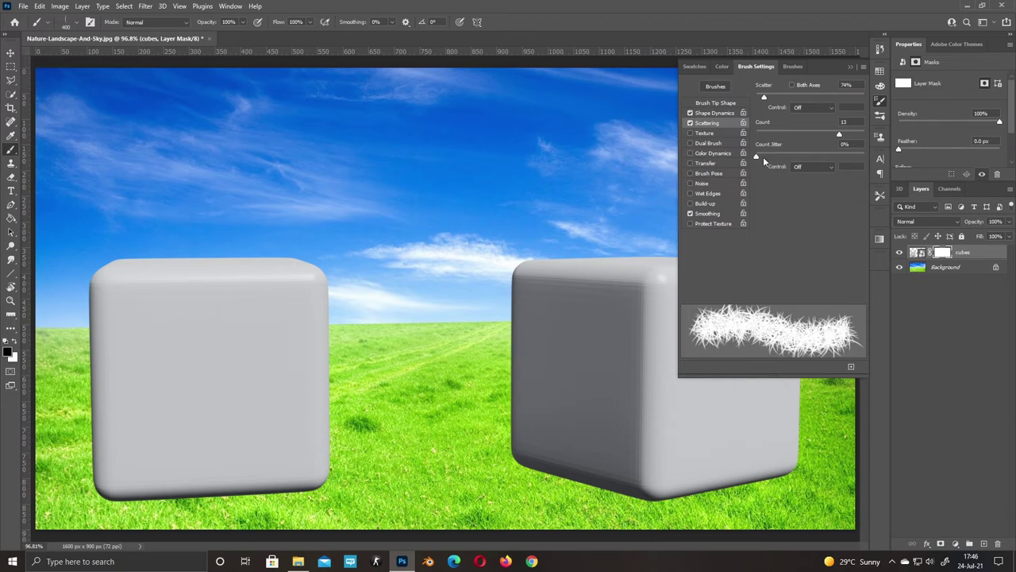
{"action": "left_click_drag", "start_coordinate": [758, 156], "coordinate": [787, 160]}
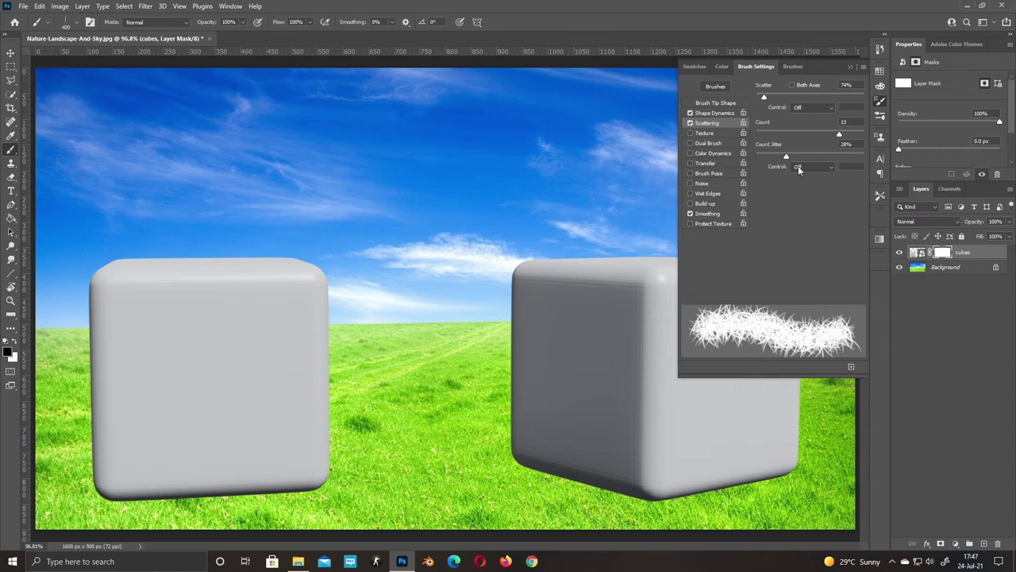
Step: With a 60 px black Grass brush, paint blades along both cubes' bottom edges on the mask
{"action": "left_click", "coordinate": [850, 66]}
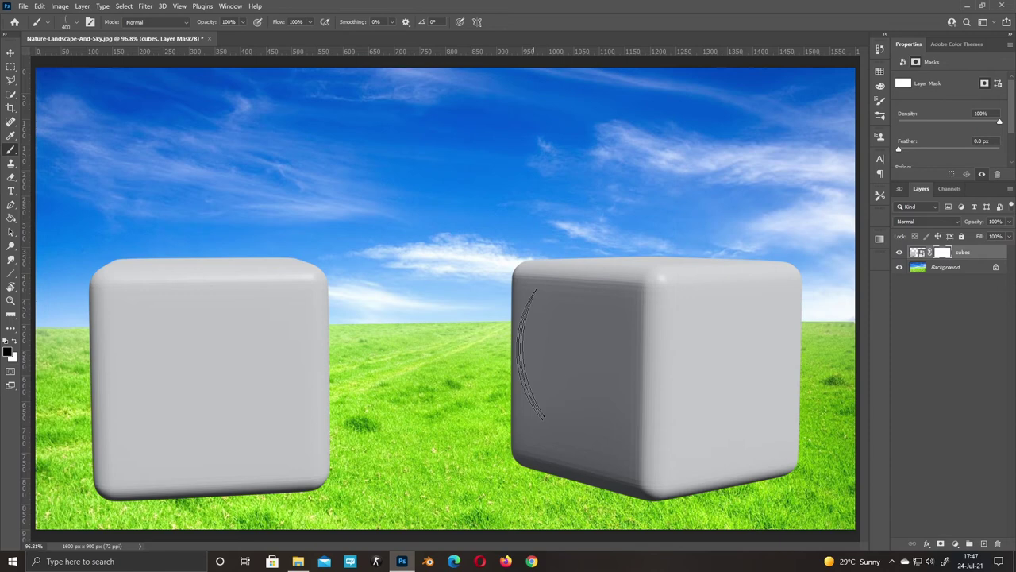
{"action": "key", "text": "bracketleft"}
{"action": "key", "text": "bracketright"}
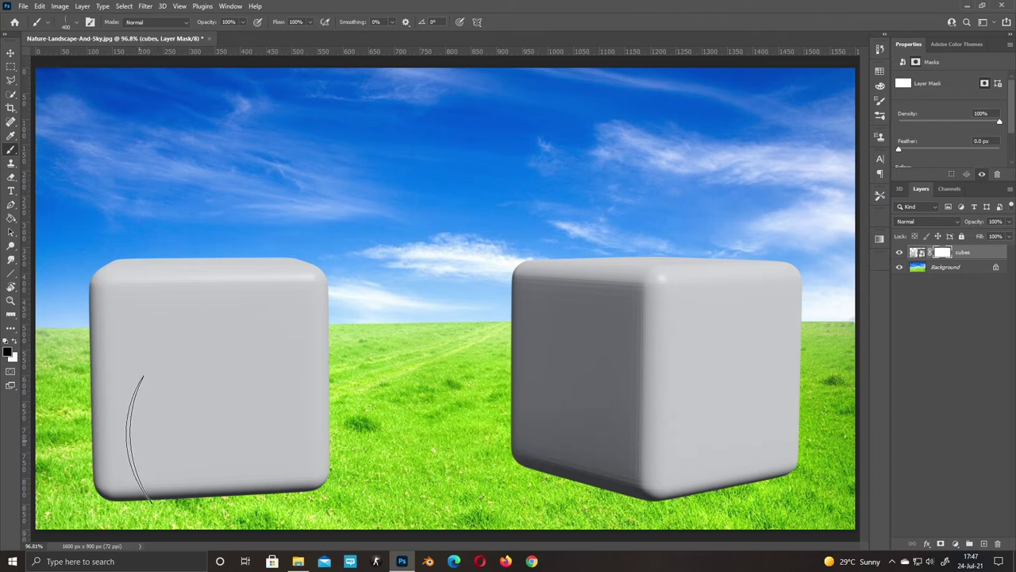
{"action": "key", "text": "bracketleft"}
{"action": "key", "text": "bracketleft"}
{"action": "key", "text": "bracketleft"}
{"action": "key", "text": "bracketleft"}
{"action": "key", "text": "bracketleft"}
{"action": "key", "text": "d"}
{"action": "left_click_drag", "start_coordinate": [91, 497], "coordinate": [339, 496]}
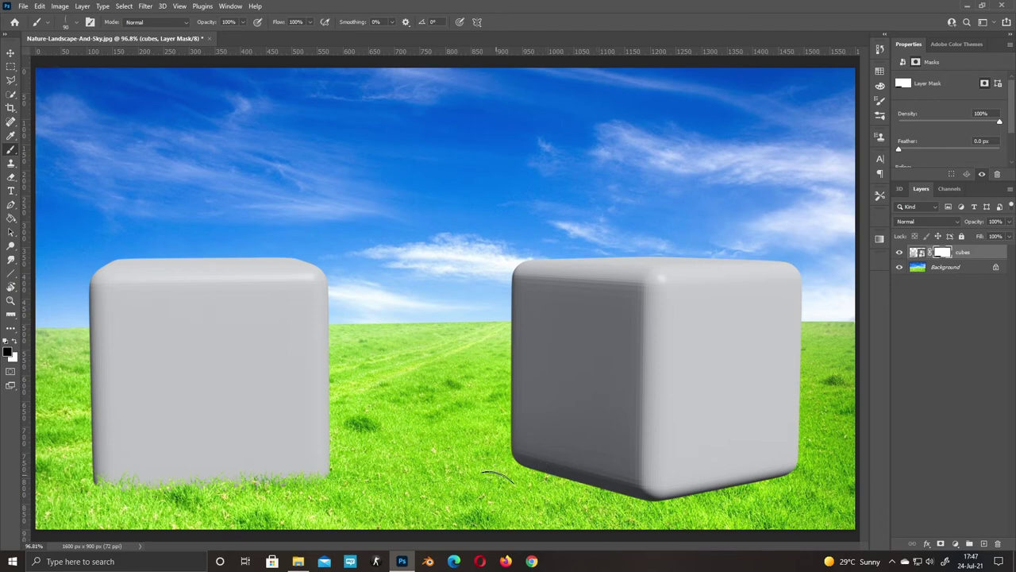
{"action": "mouse_move", "coordinate": [496, 464]}
{"action": "left_mouse_down"}
{"action": "mouse_move", "coordinate": [655, 510]}
{"action": "mouse_move", "coordinate": [798, 475]}
{"action": "left_mouse_up"}
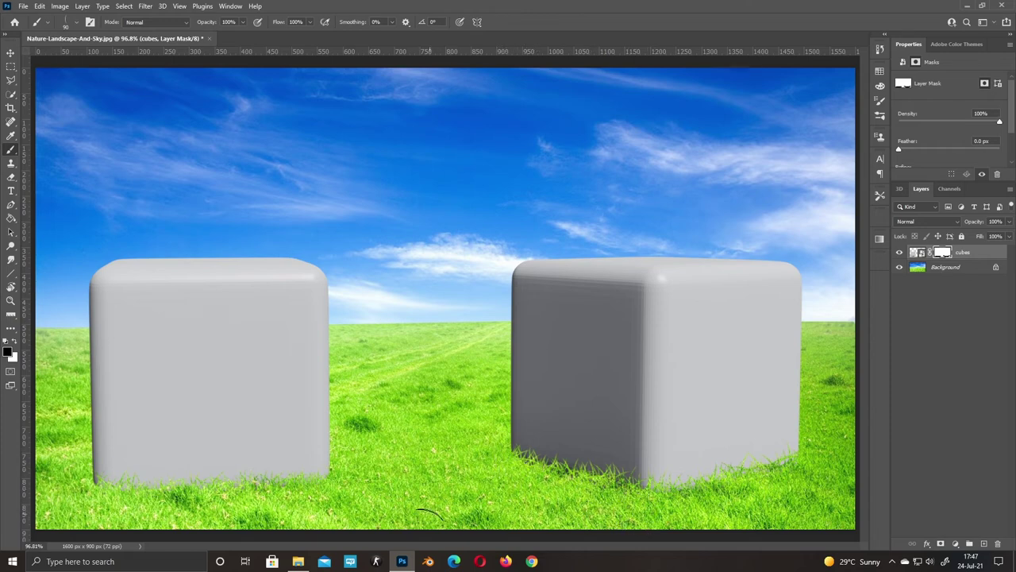
Step: Add Layer 1 above the Background and choose a Soft Round brush with black foreground
{"action": "left_click", "coordinate": [921, 270]}
{"action": "left_click", "coordinate": [983, 544]}
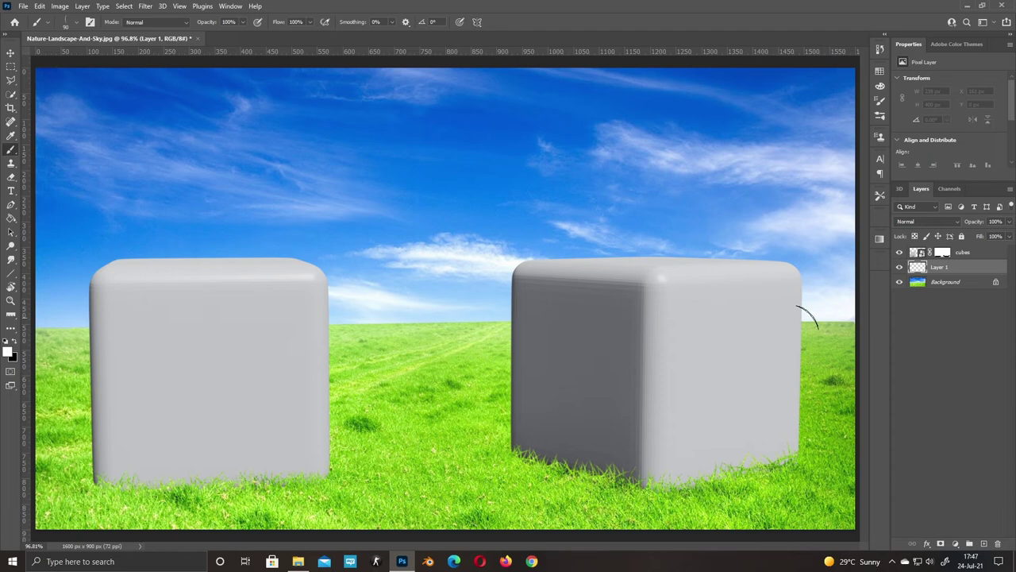
{"action": "left_click", "coordinate": [77, 24]}
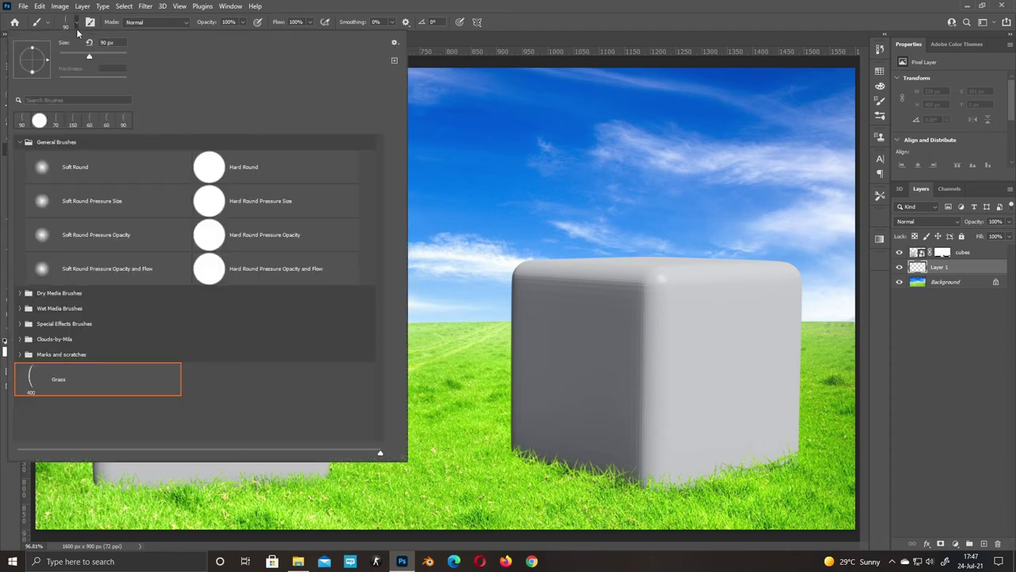
{"action": "left_click", "coordinate": [43, 169]}
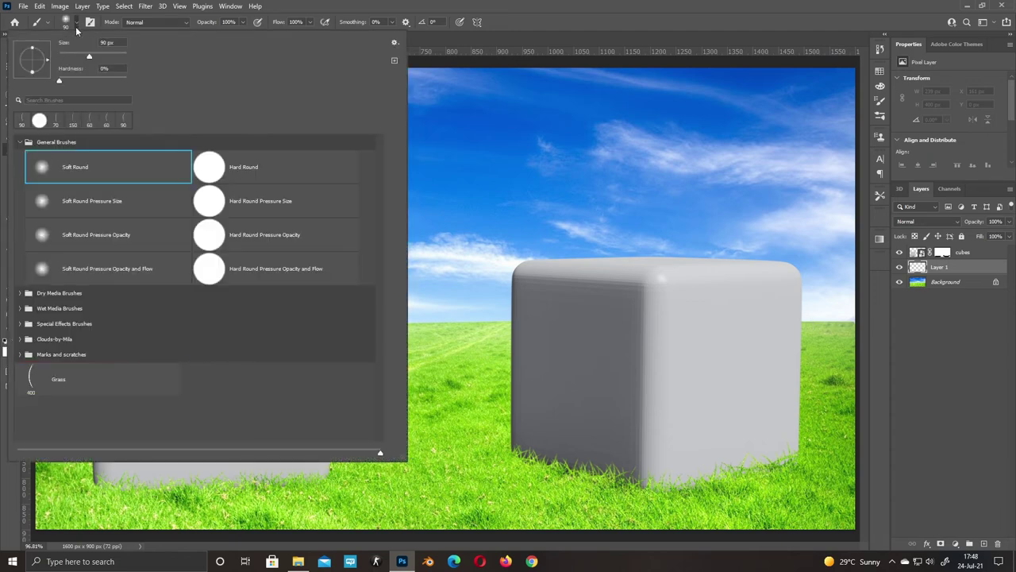
{"action": "key", "text": "Return"}
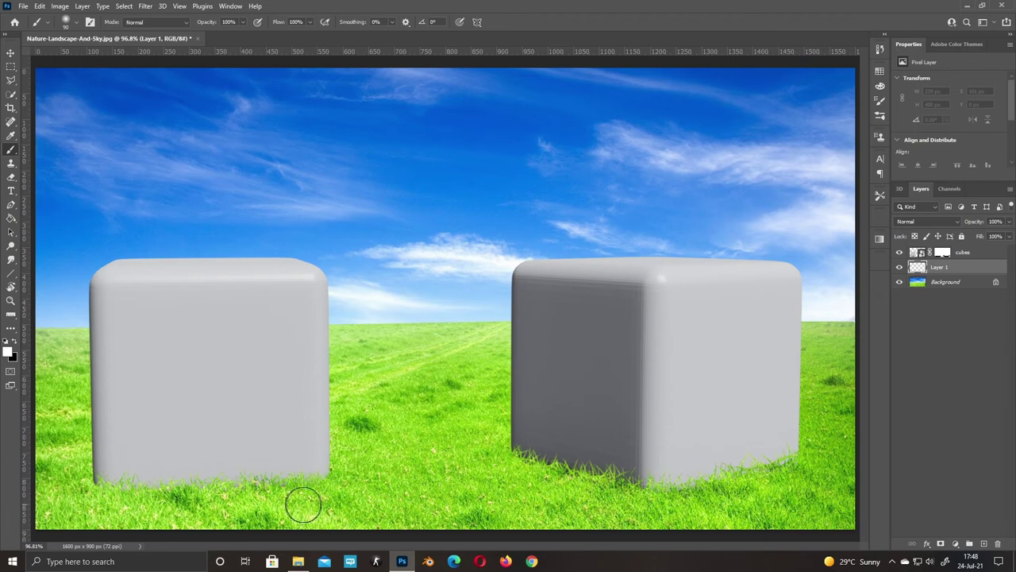
{"action": "key", "text": "d"}
Step: Paint a straight soft black shadow extending left from the right cube's base
{"action": "key", "text": "shift"}
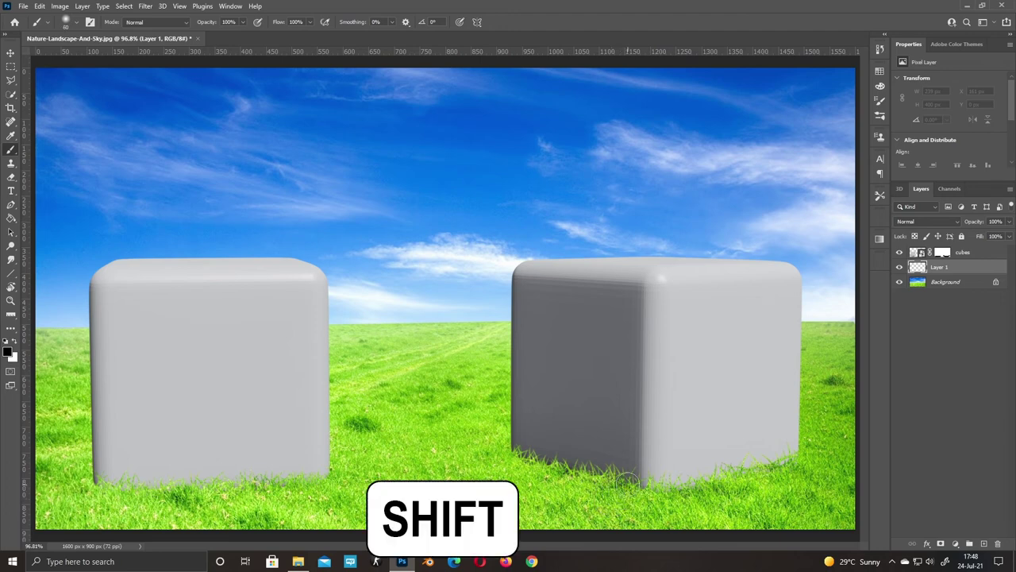
{"action": "left_click", "coordinate": [627, 480], "text": "shift"}
{"action": "left_click", "coordinate": [468, 439], "text": "shift"}
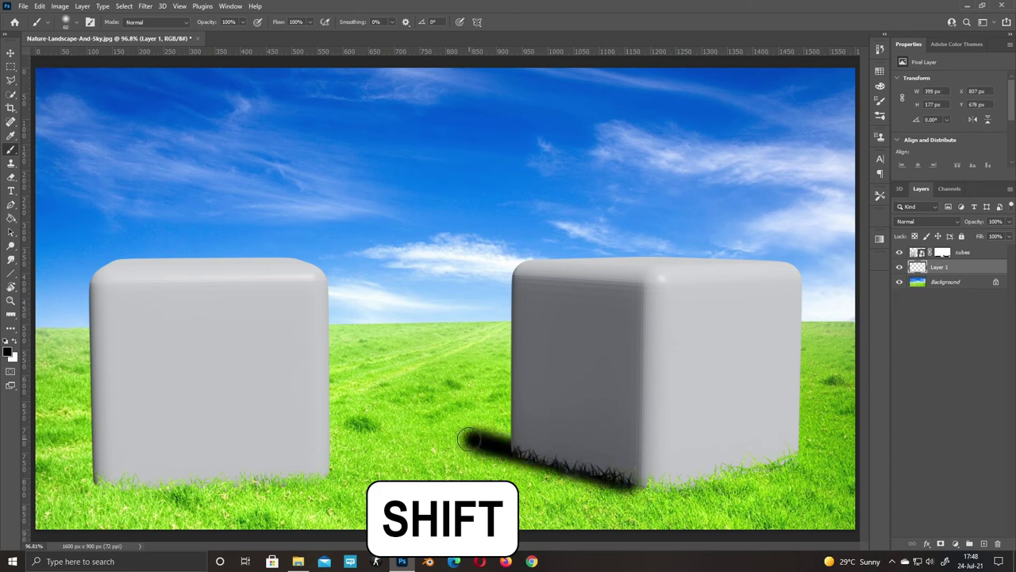
{"action": "left_click", "coordinate": [545, 429], "text": "shift"}
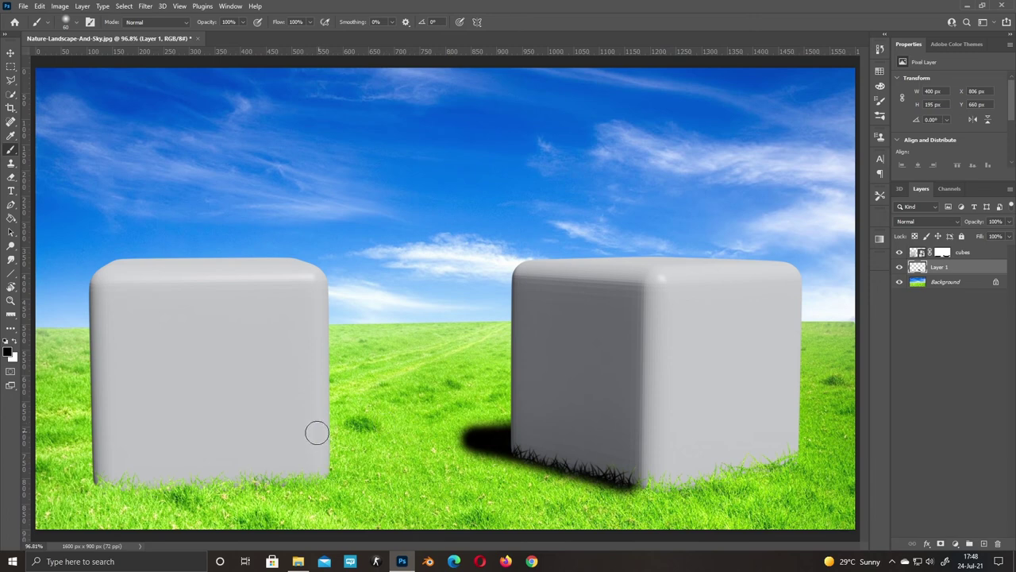
Step: Paint the left cube's shadow from its base to the canvas's left edge
{"action": "left_click", "coordinate": [82, 476], "text": "shift"}
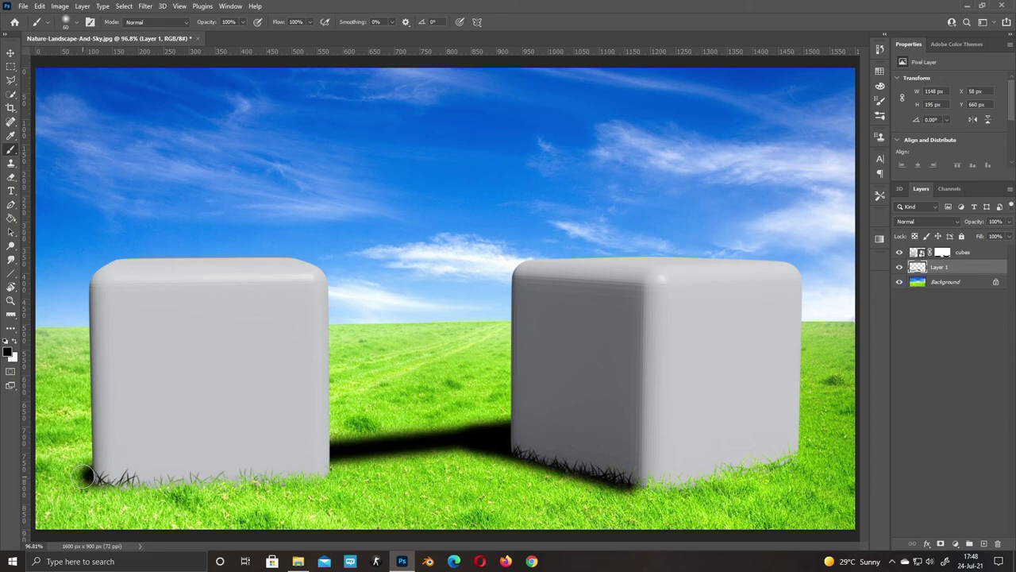
{"action": "key", "text": "ctrl+z"}
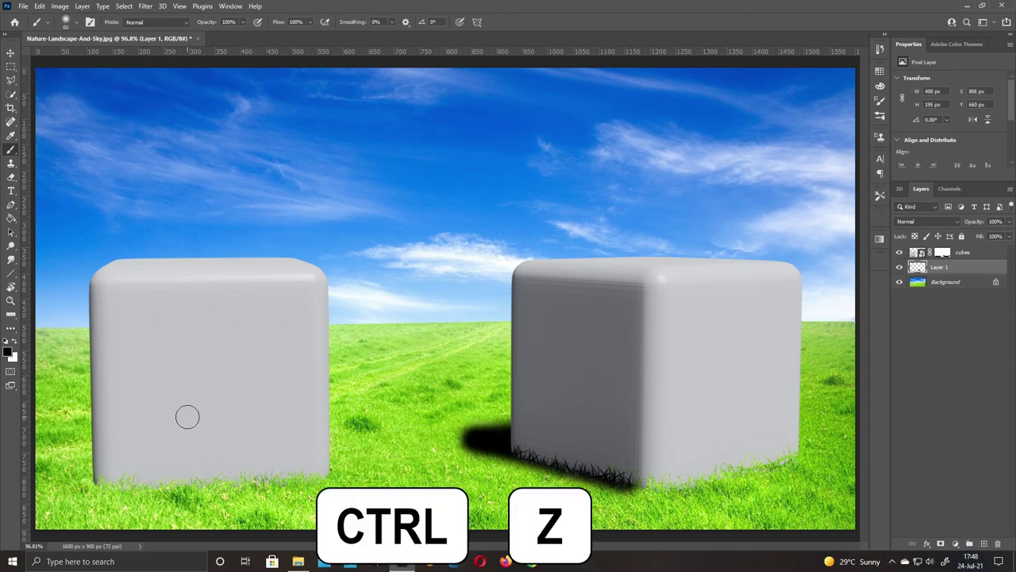
{"action": "left_click", "coordinate": [85, 475], "text": "shift"}
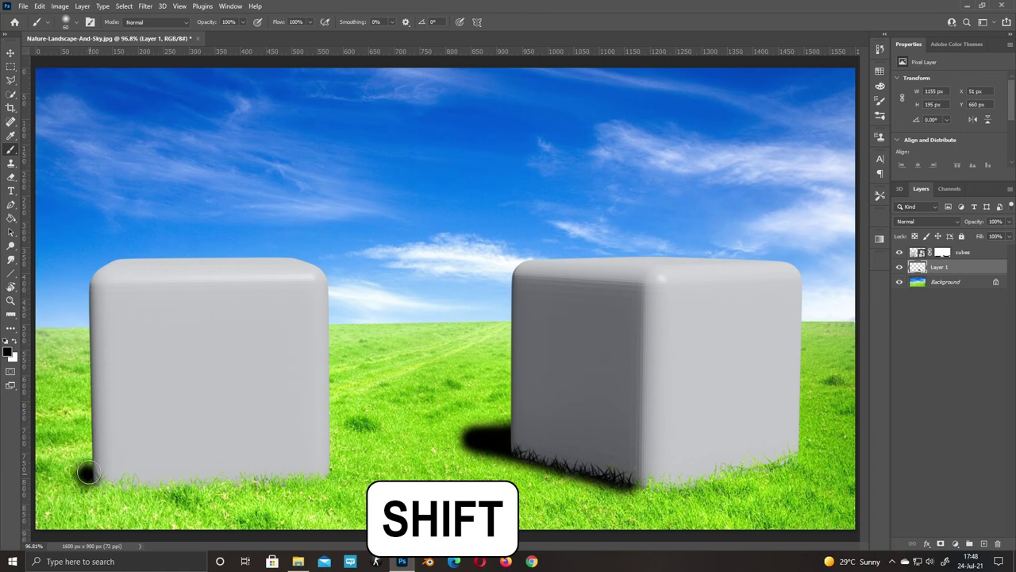
{"action": "left_click", "coordinate": [28, 456], "text": "shift"}
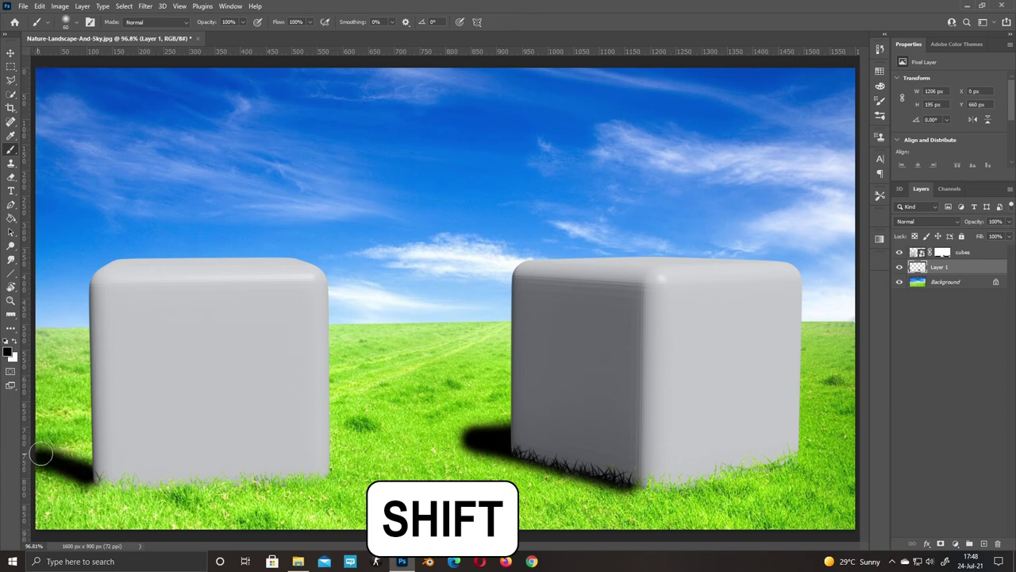
{"action": "mouse_move", "coordinate": [107, 451]}
{"action": "left_mouse_down"}
{"action": "mouse_move", "coordinate": [75, 461]}
{"action": "mouse_move", "coordinate": [91, 466]}
{"action": "left_mouse_up"}
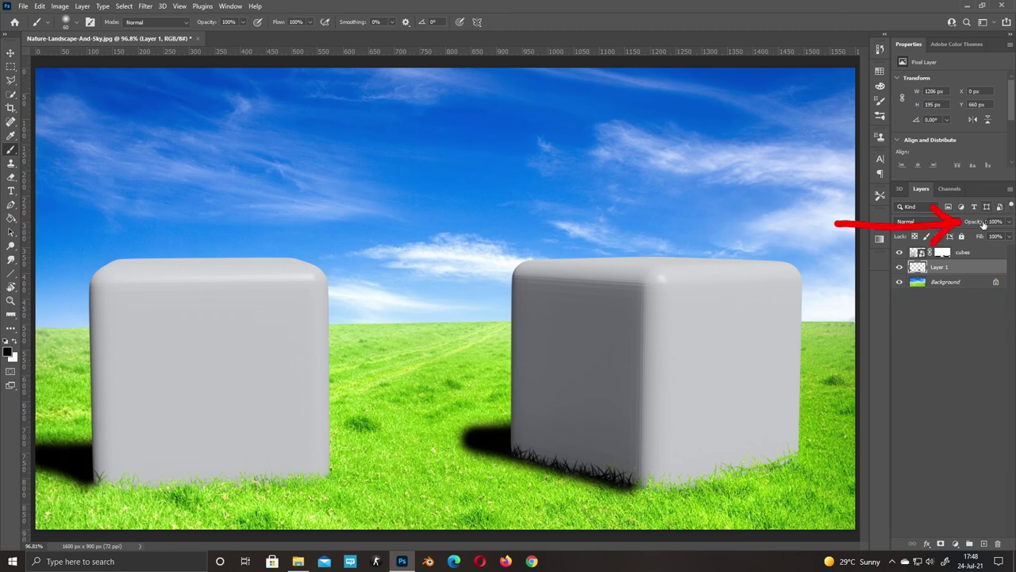
Step: Lower Layer 1's opacity to 69% so the cube shadows turn semi-transparent
{"action": "left_click_drag", "start_coordinate": [979, 227], "coordinate": [960, 223]}
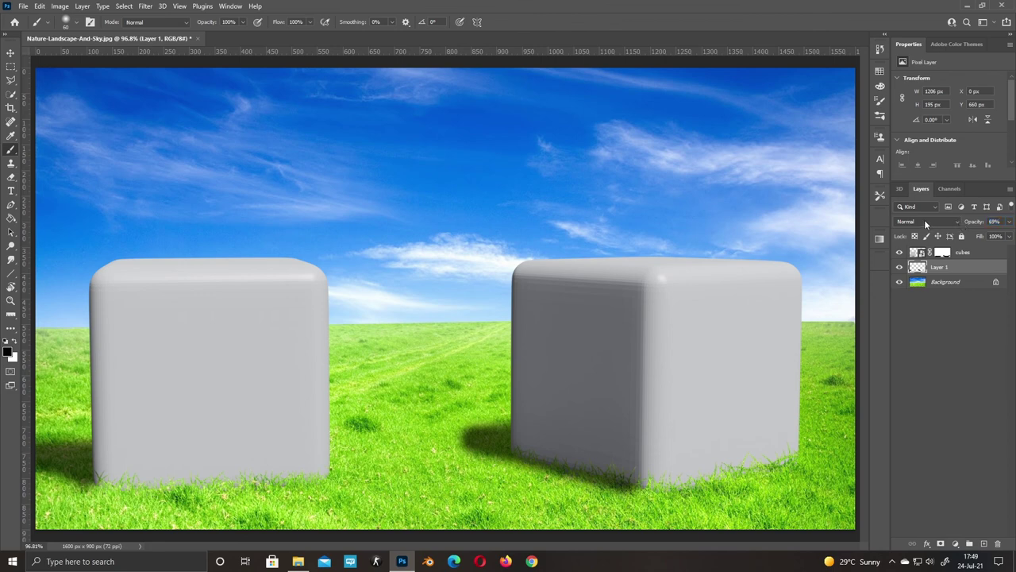